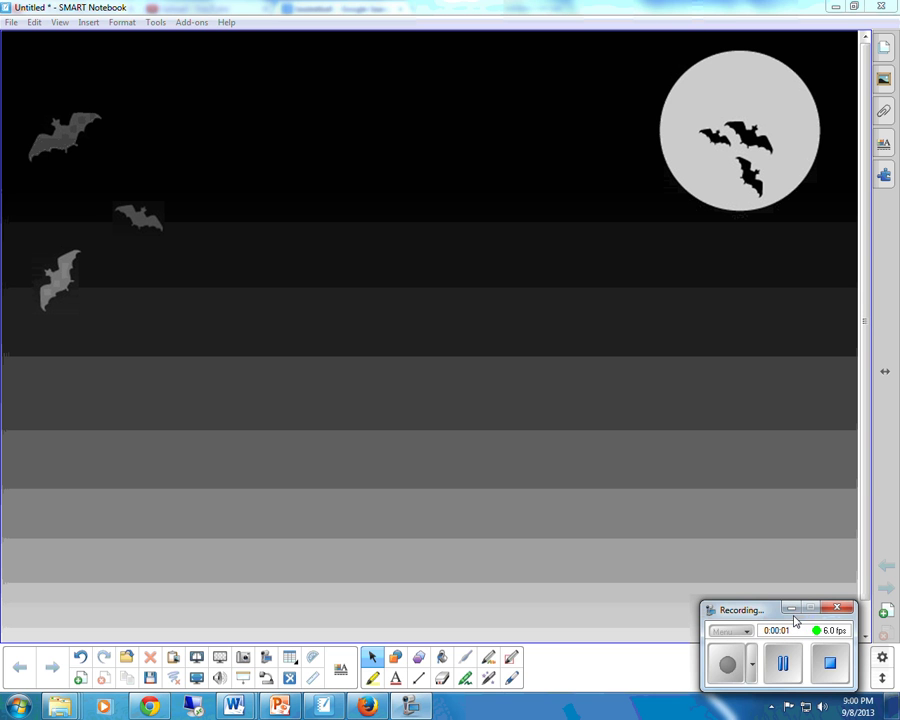
Copy the orange cartoon basketball image from the Google 'basketball' results, then close its preview
click(792, 610)
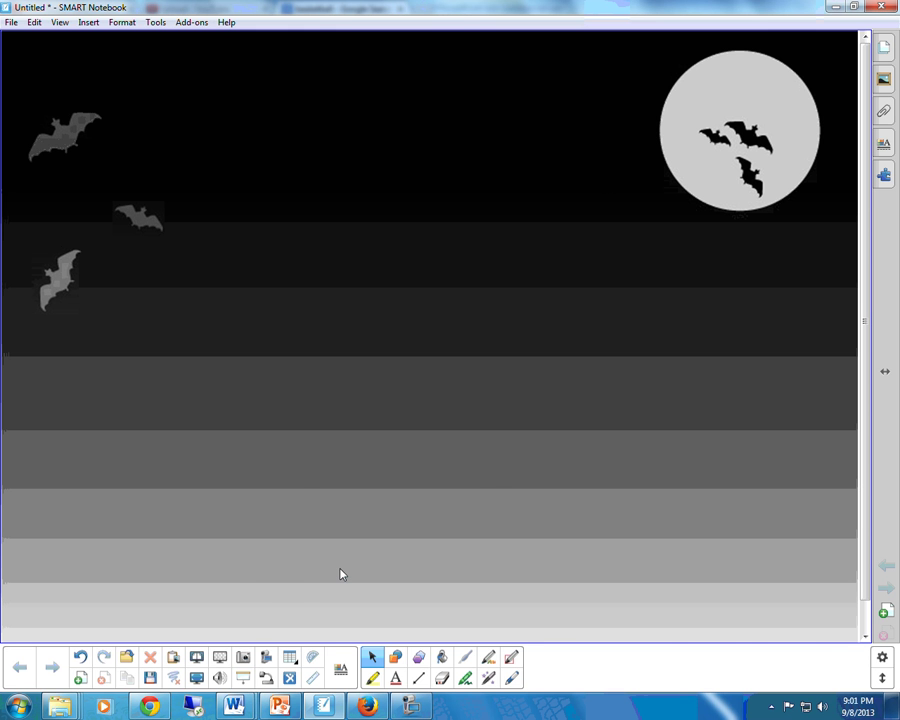
click(153, 708)
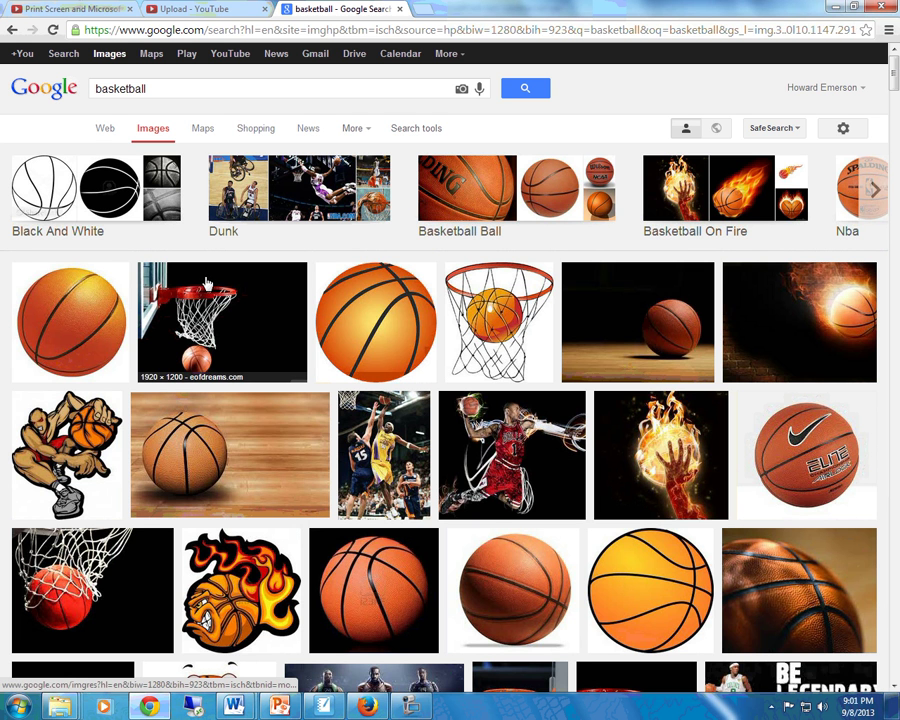
click(349, 337)
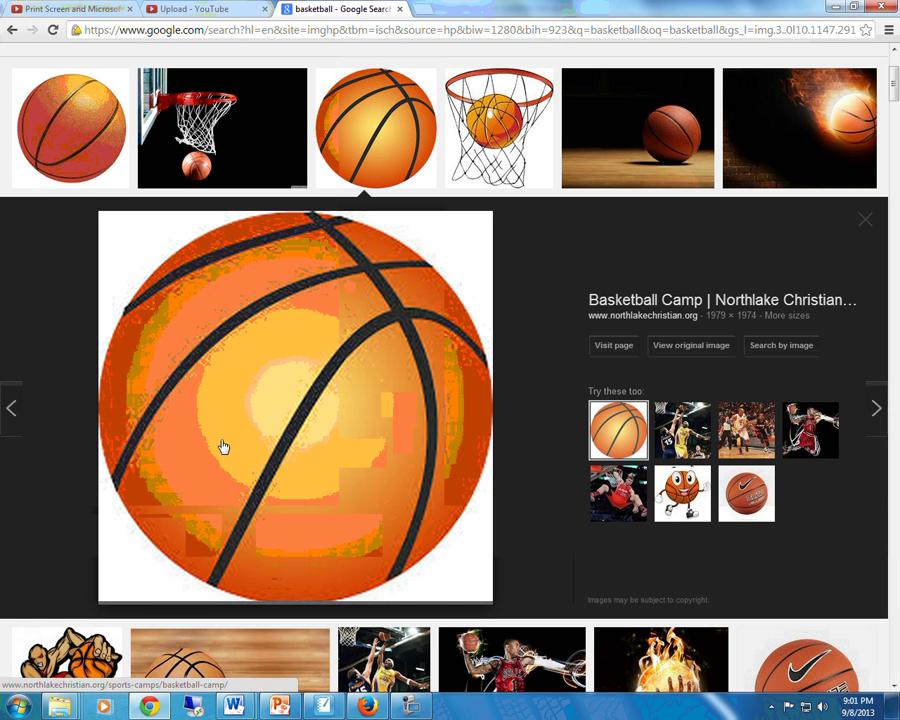
right_click(261, 388)
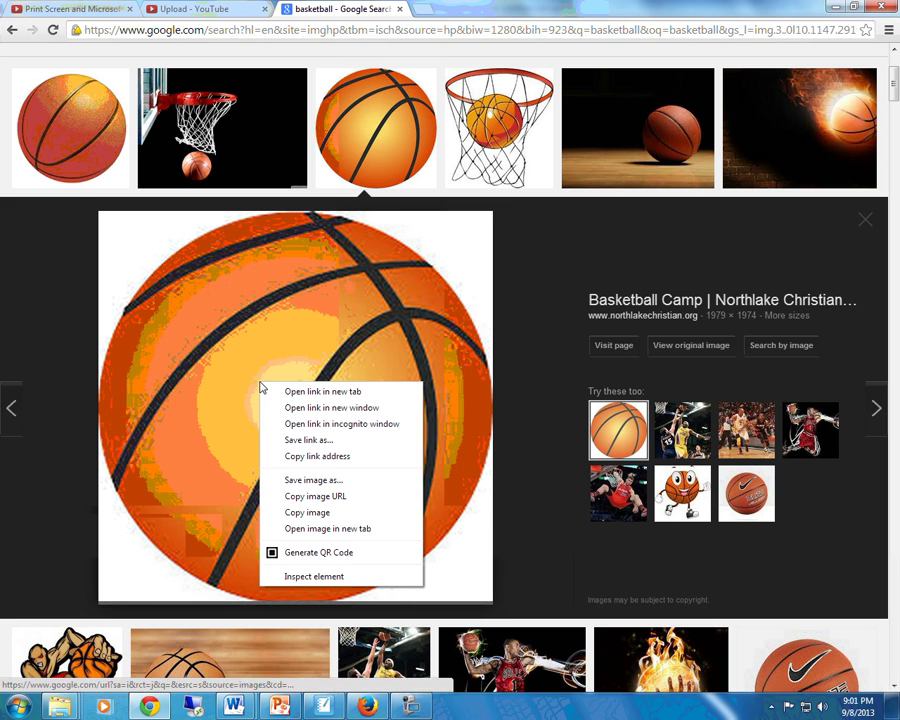
click(320, 512)
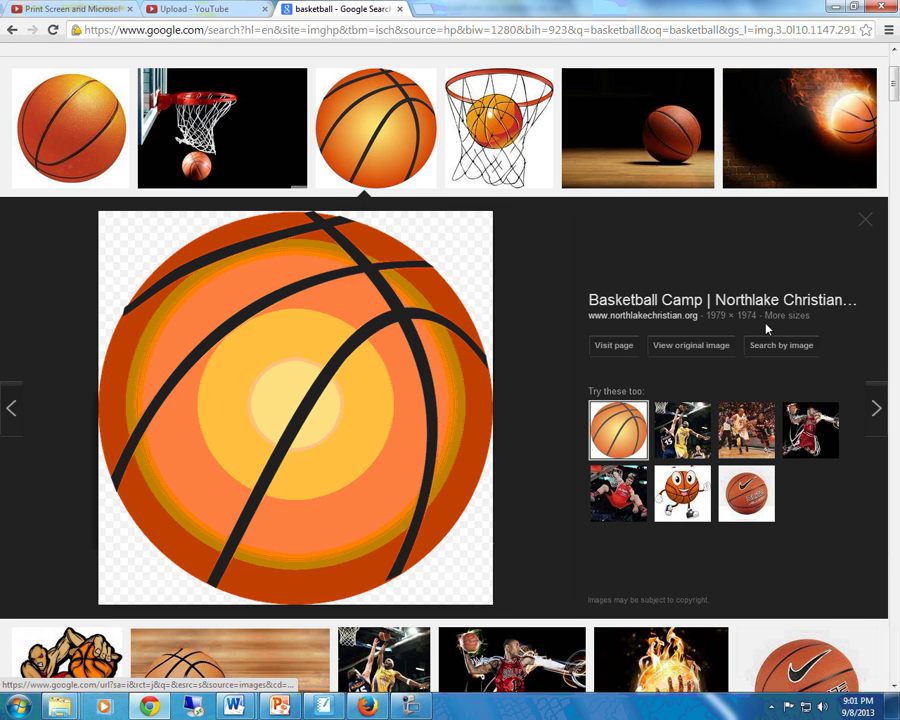
click(865, 221)
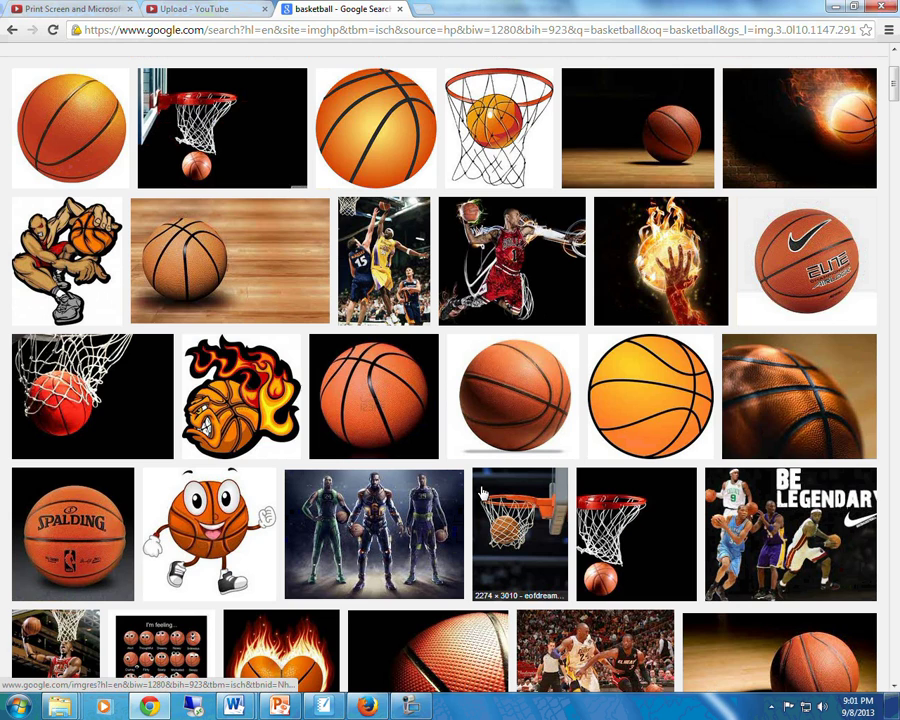
Paste the copied basketball picture onto the bat-and-moon page
click(323, 706)
right_click(288, 204)
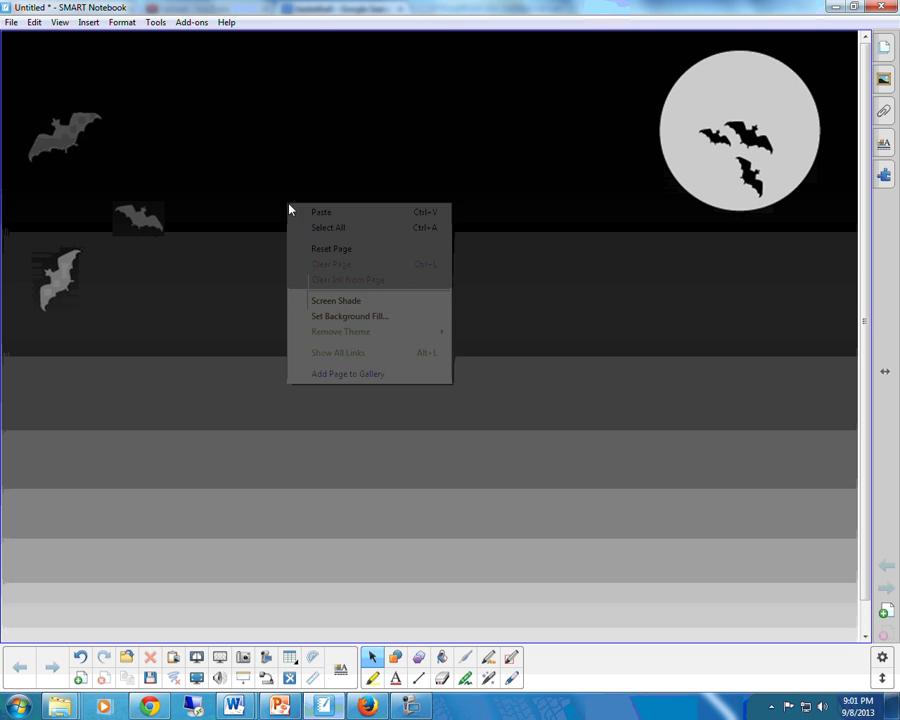
click(323, 210)
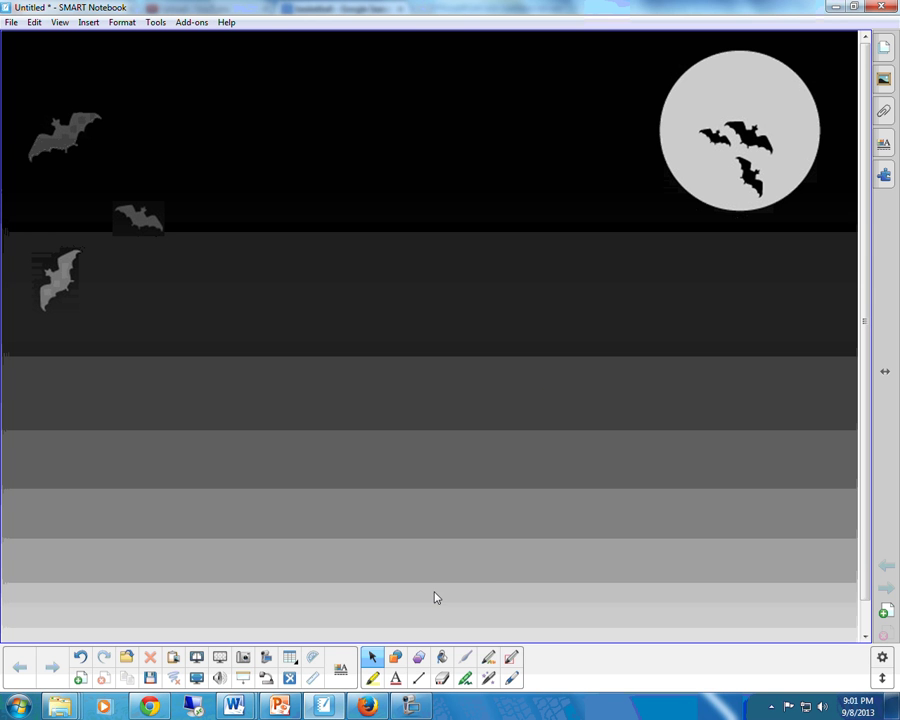
Drag the basketball to the upper half, left of the moon among the bats
mouse_move(425, 710)
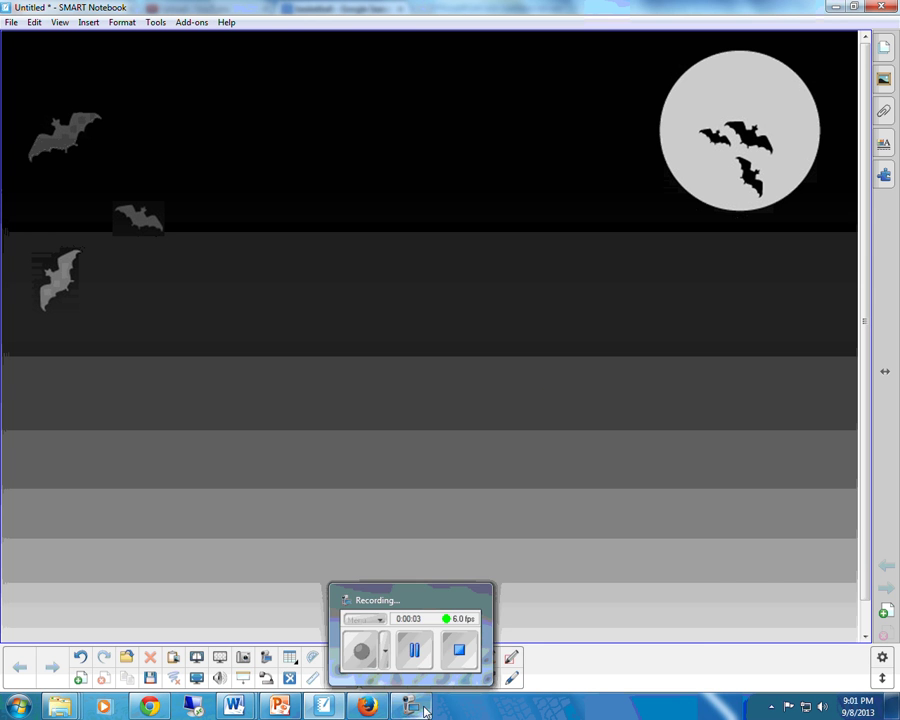
click(412, 644)
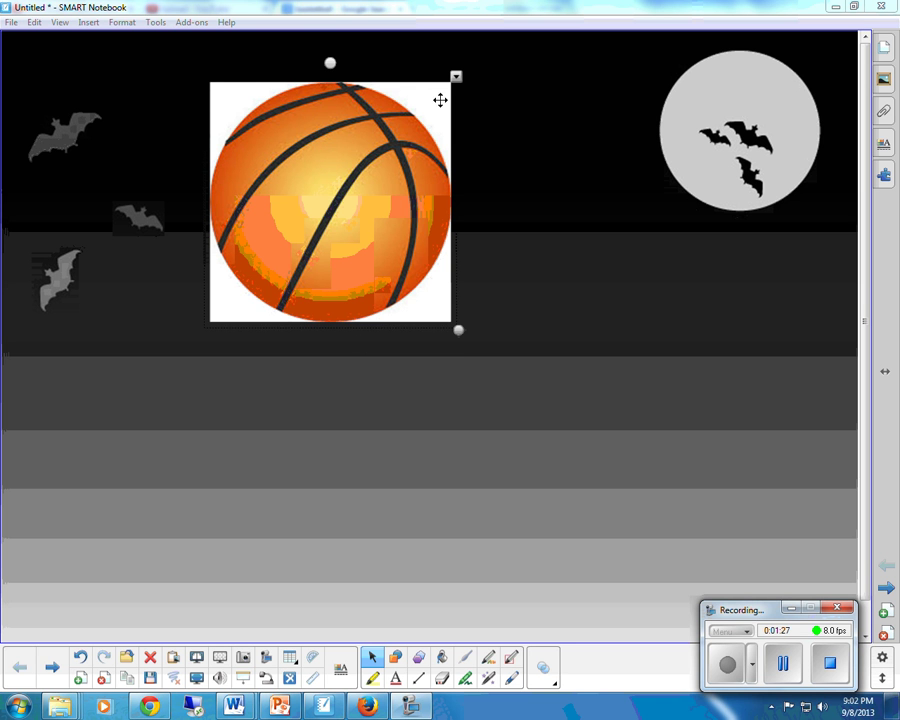
drag(321, 221, 359, 205)
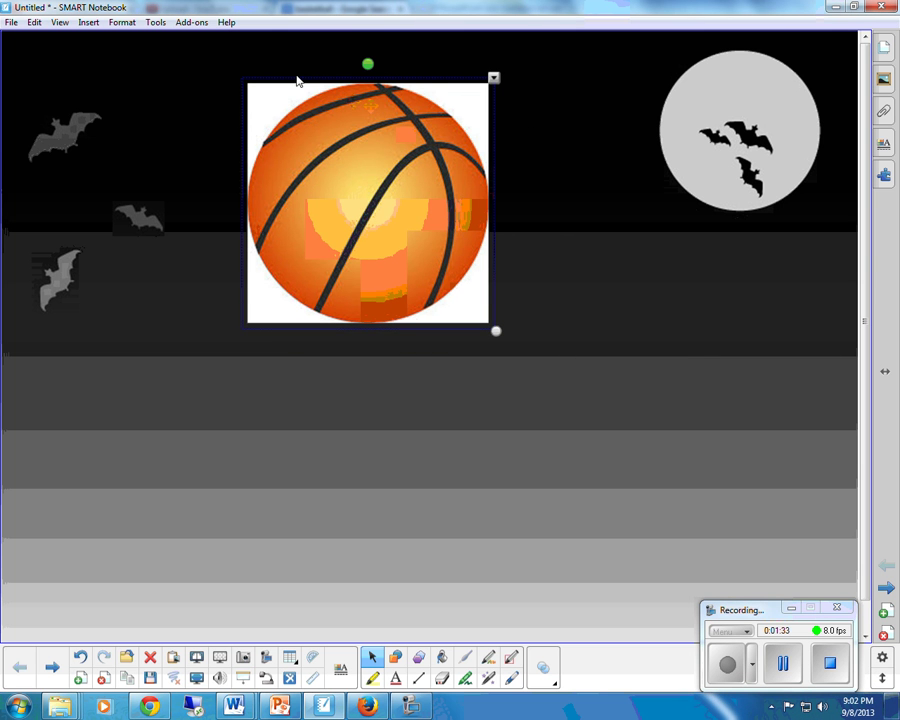
drag(344, 214, 462, 421)
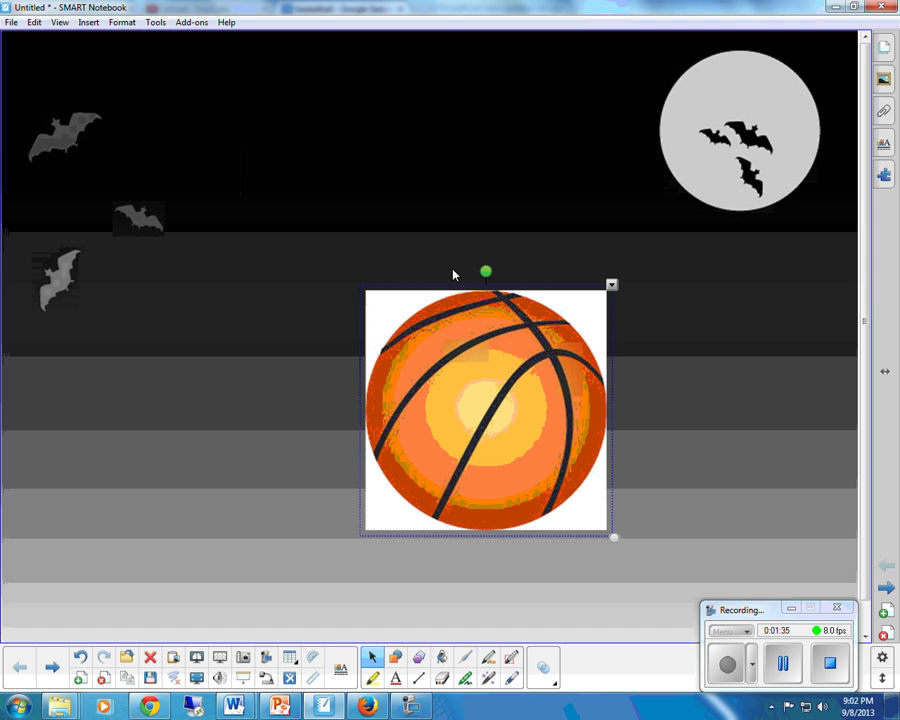
drag(520, 385, 412, 241)
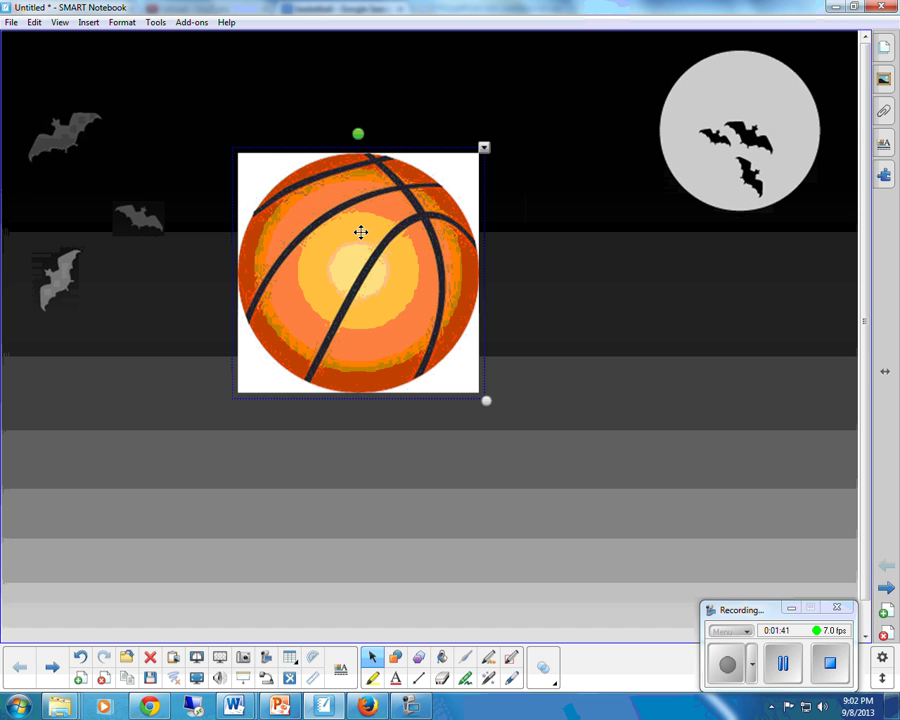
Use Picture Transparency to clear the white background, corners and stray patches around the basketball
click(484, 147)
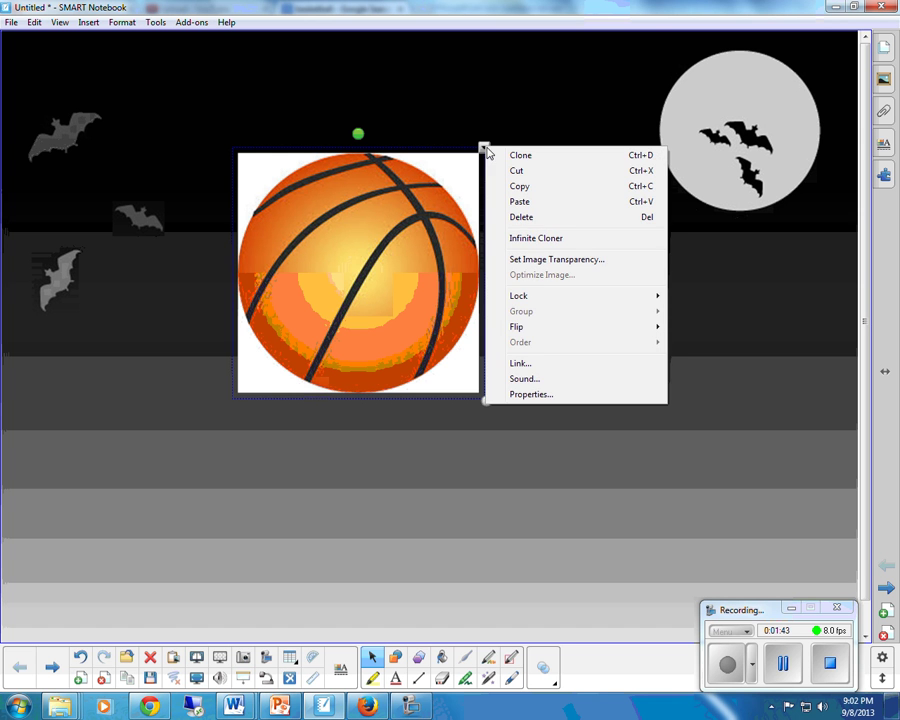
right_click(357, 237)
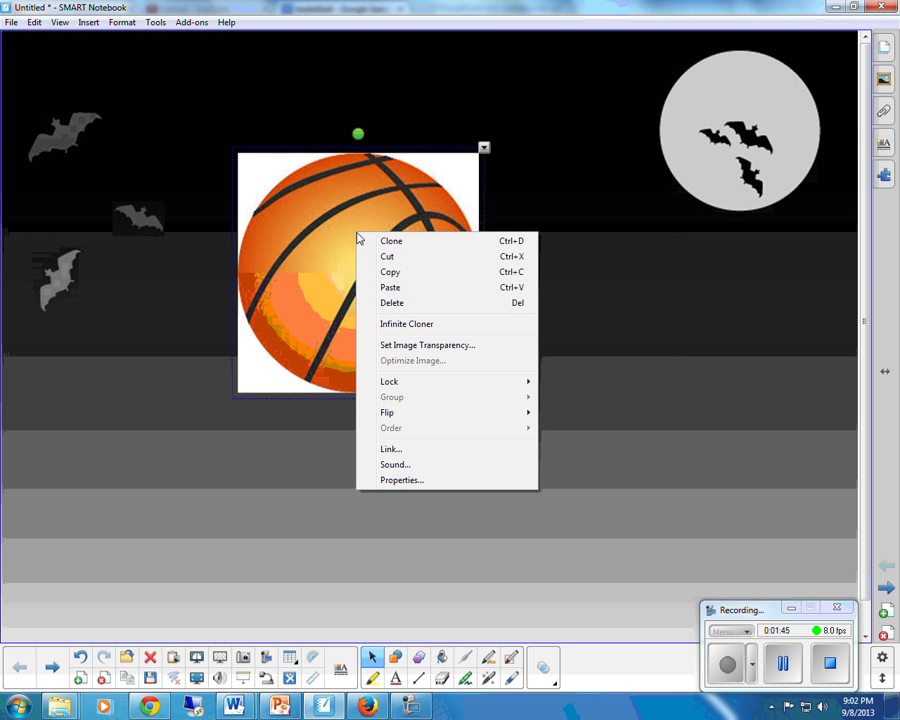
click(413, 346)
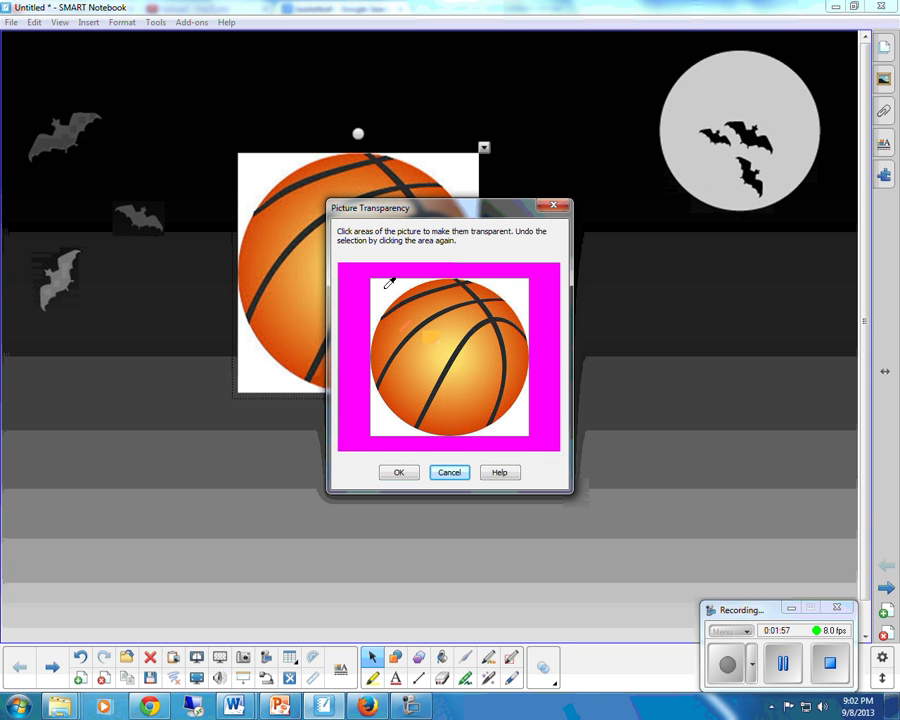
click(389, 283)
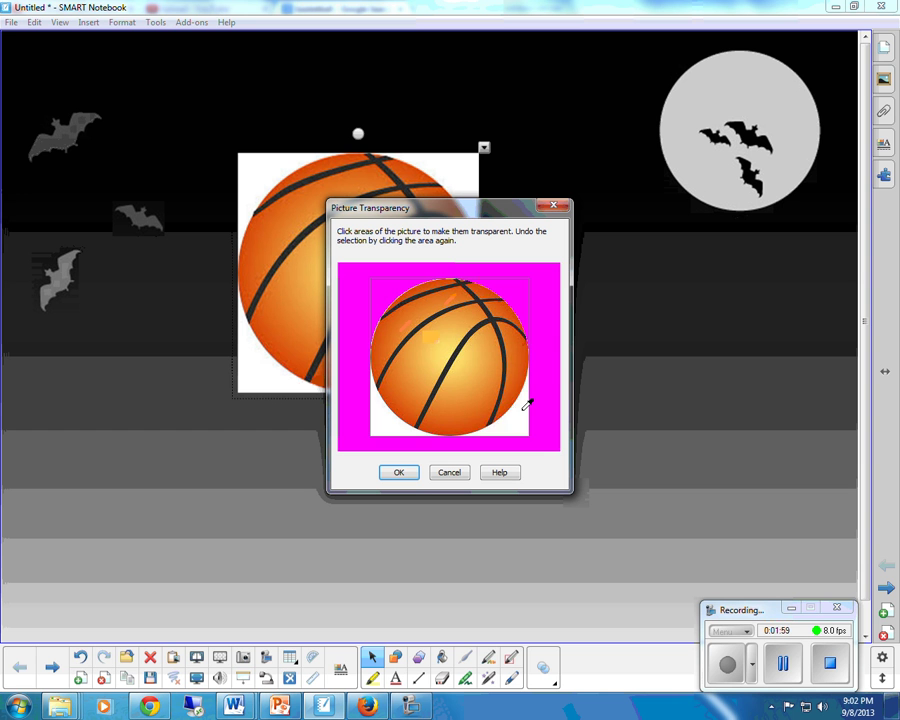
click(504, 424)
click(396, 419)
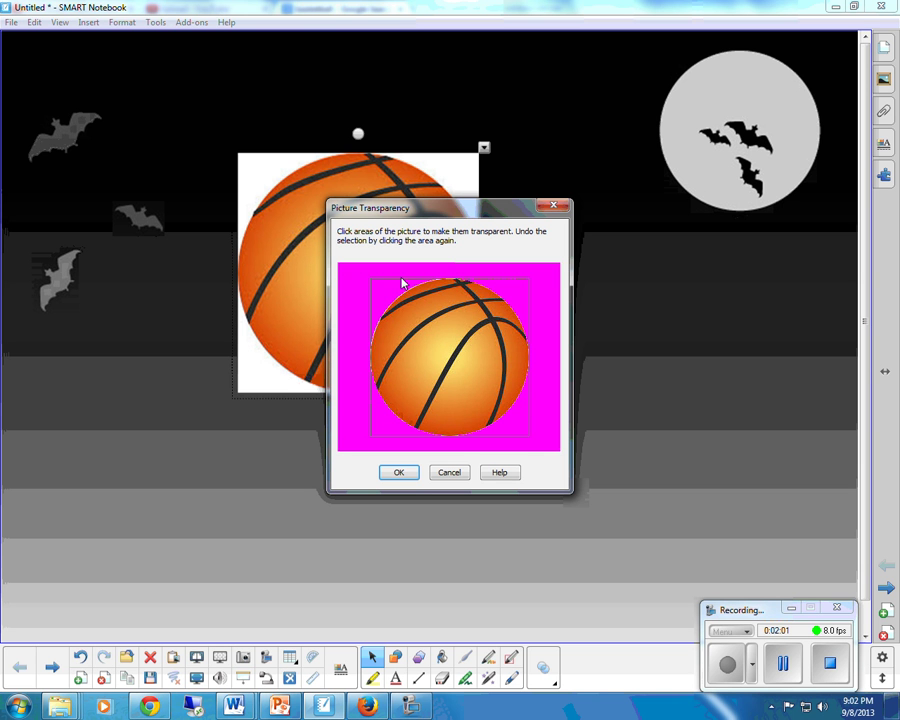
click(518, 345)
click(401, 474)
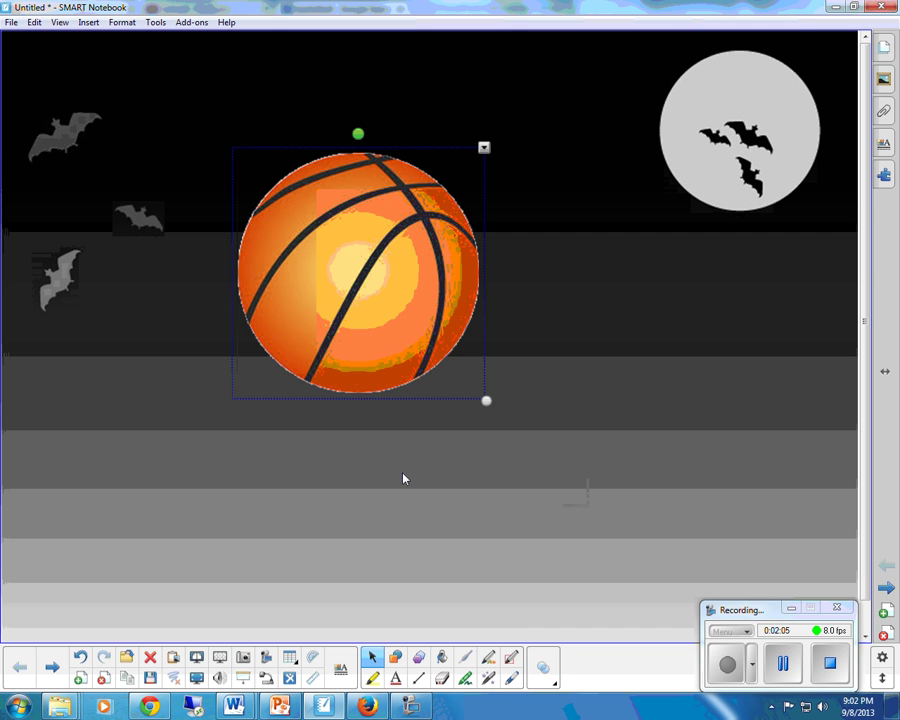
Drag the transparent basketball to the right side of the page, just below the moon
click(536, 424)
drag(400, 290, 364, 211)
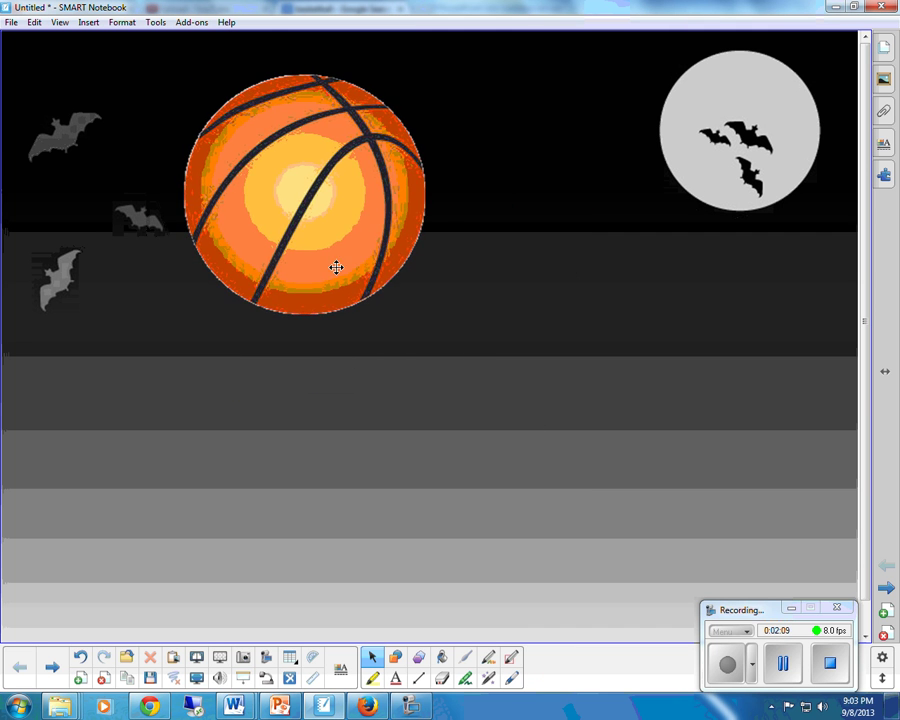
drag(336, 267, 318, 252)
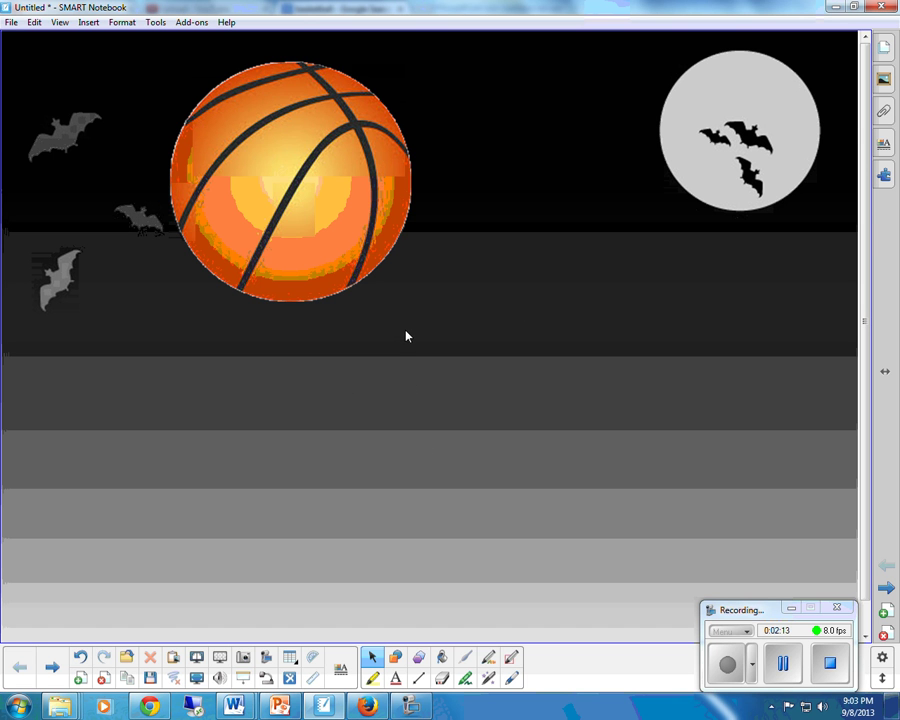
drag(339, 237, 612, 310)
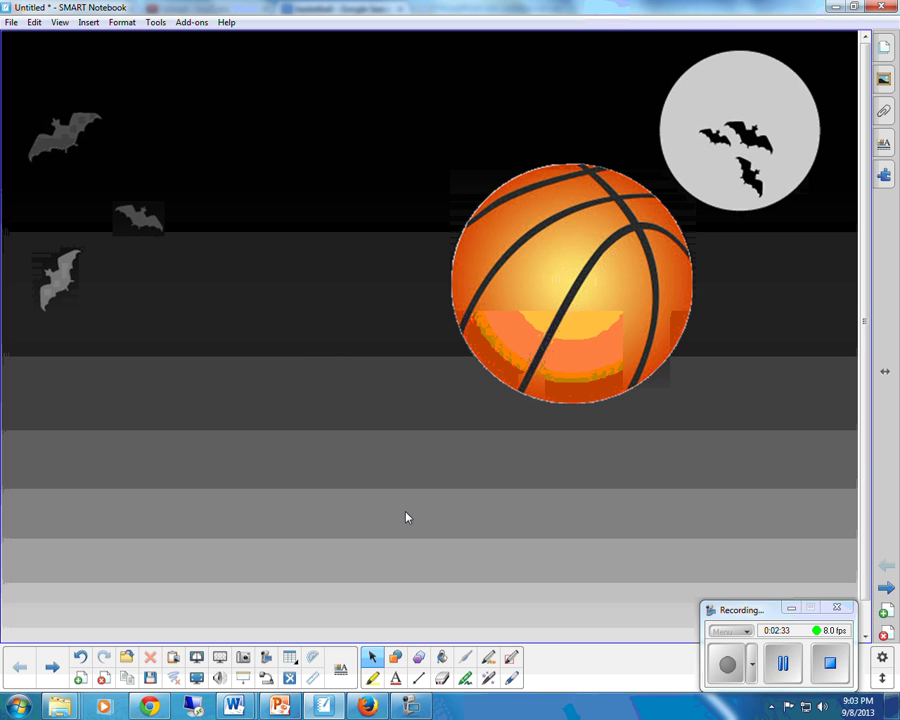
Paste the basketball as a picture onto slide 2 and move it to the upper left
click(286, 710)
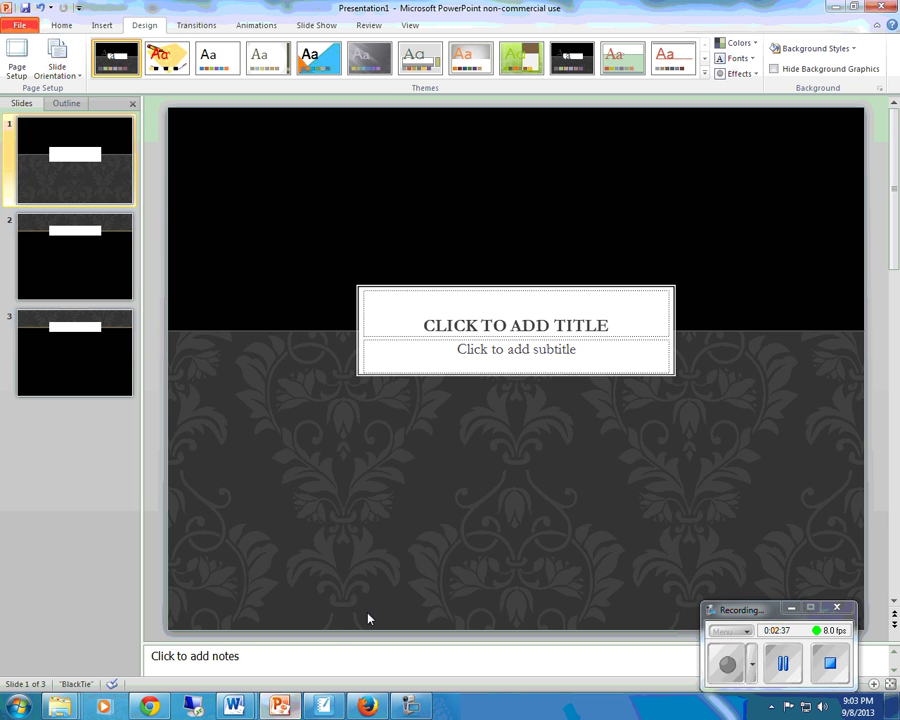
click(88, 261)
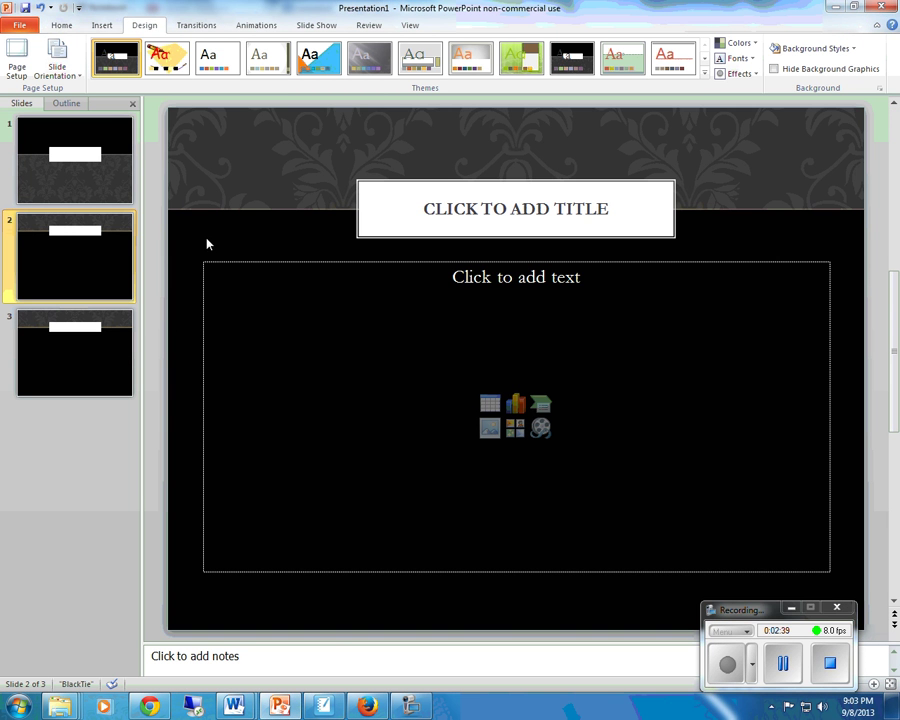
right_click(193, 228)
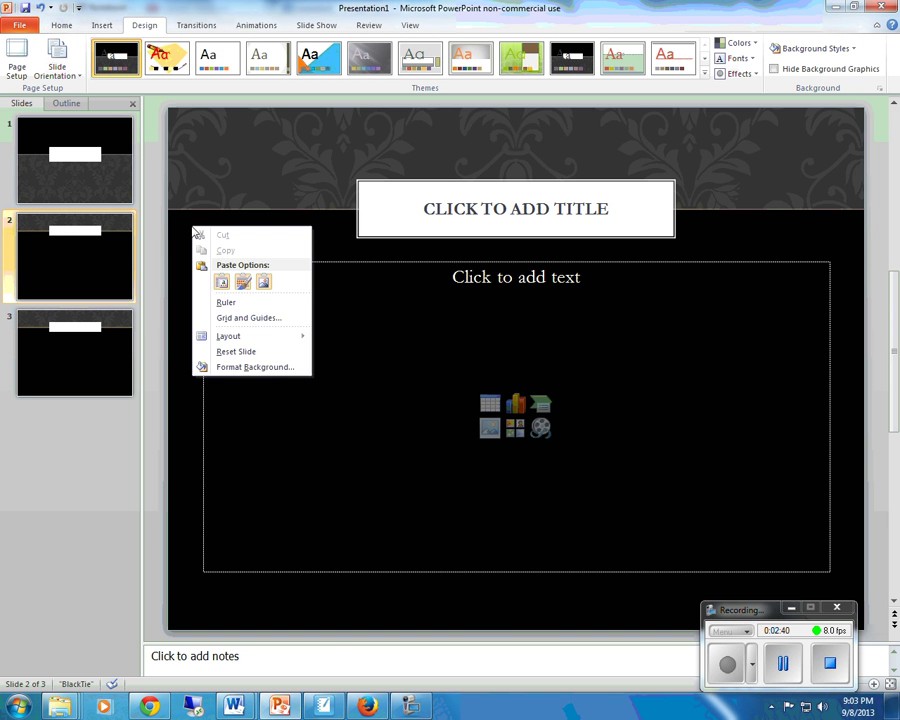
click(263, 283)
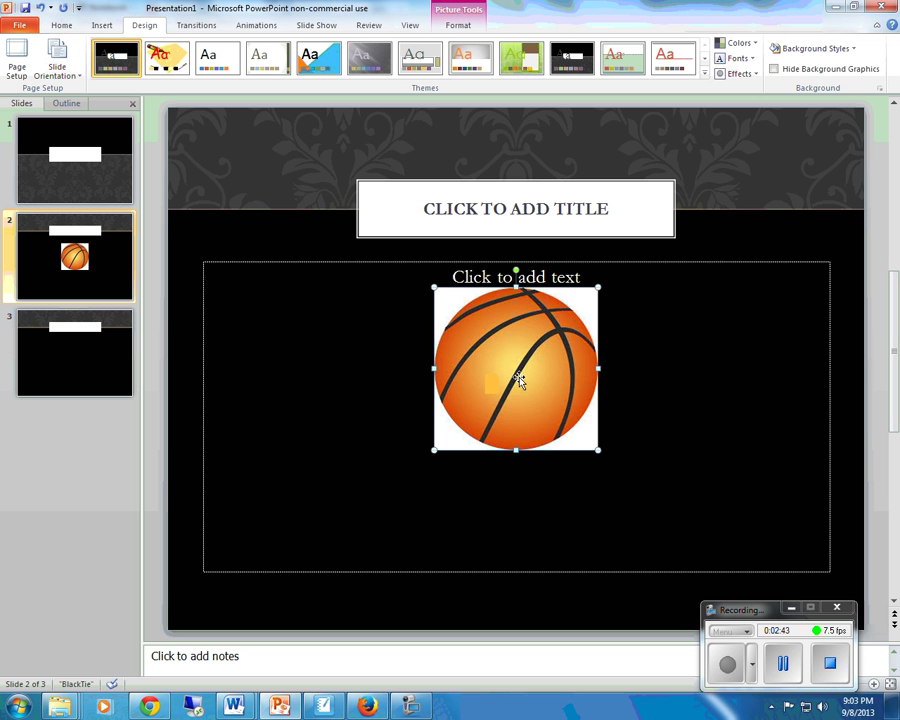
drag(519, 378, 285, 345)
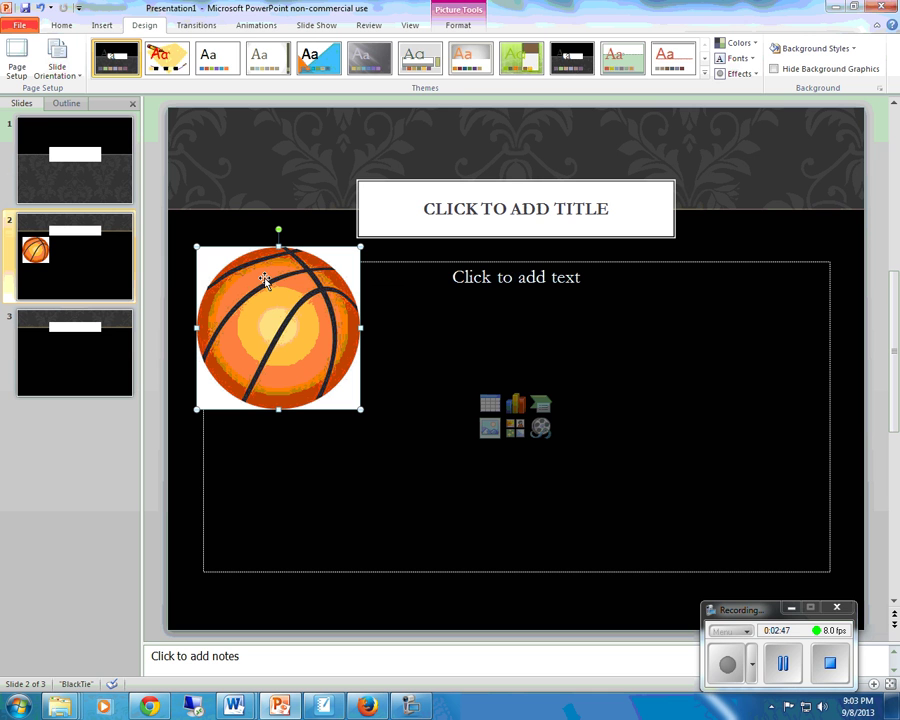
click(456, 27)
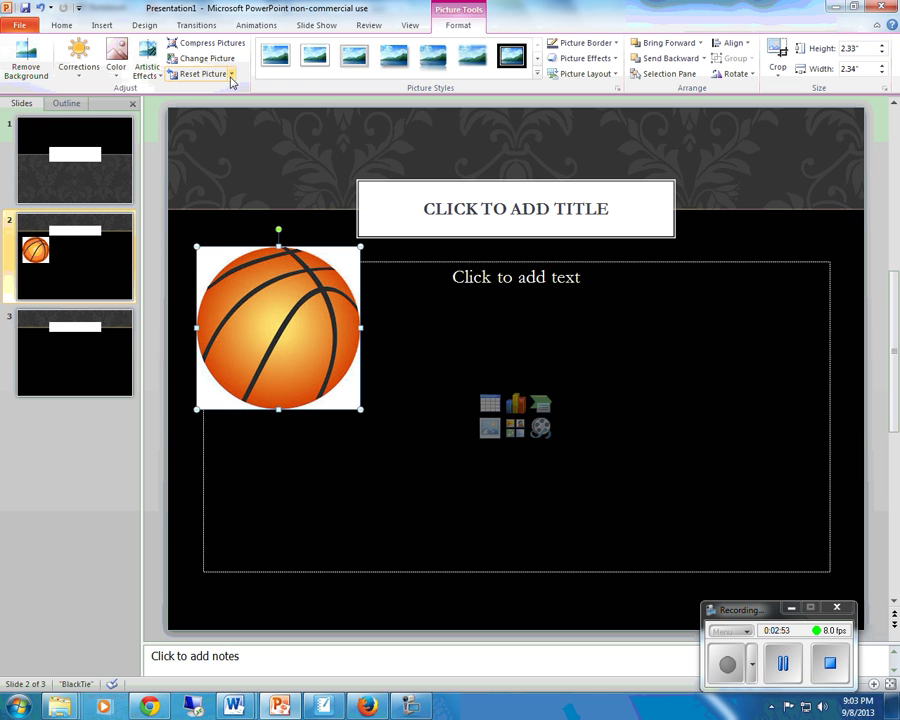
Set the basketball's white background as the transparent colour and nudge the picture slightly up-right
click(118, 70)
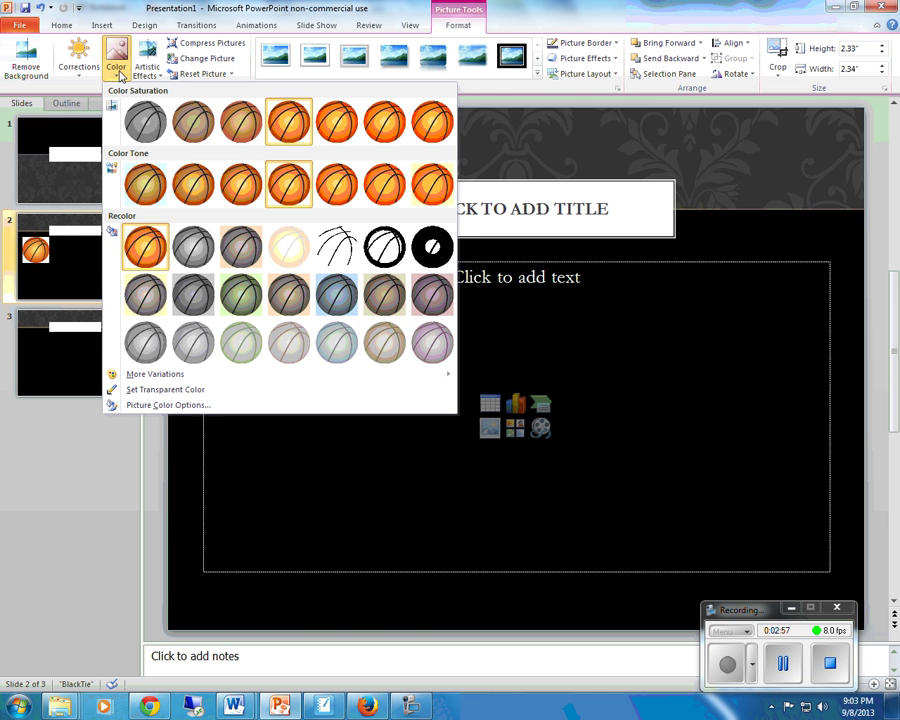
click(177, 390)
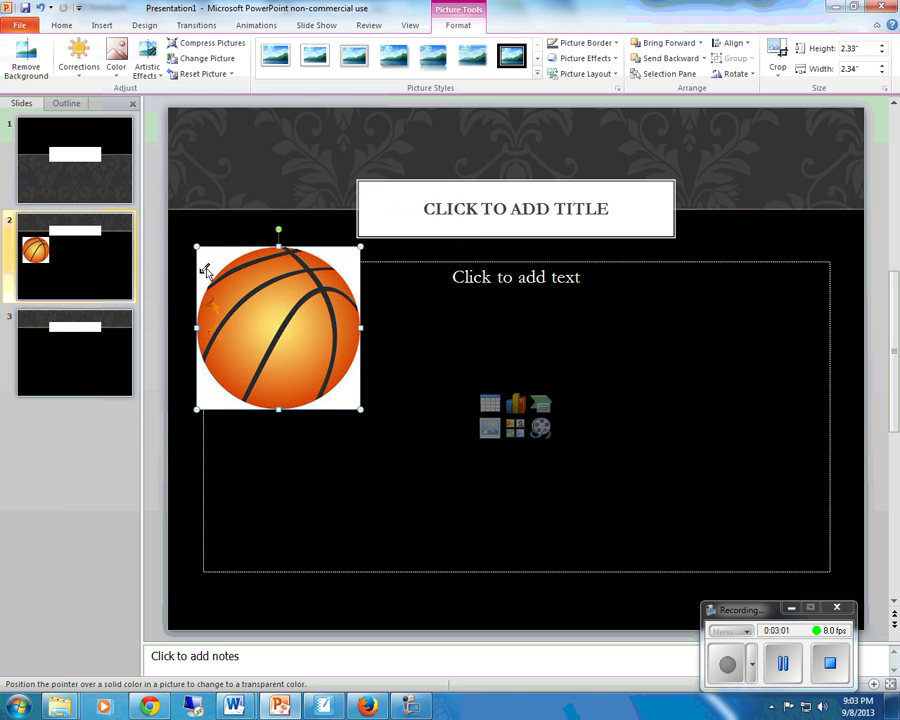
click(205, 270)
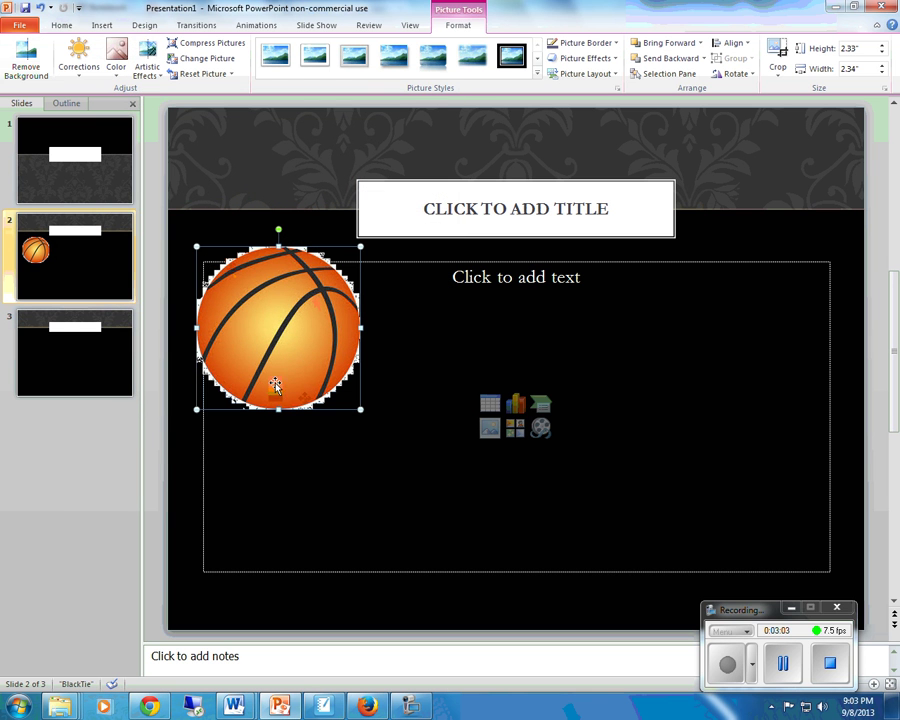
click(192, 461)
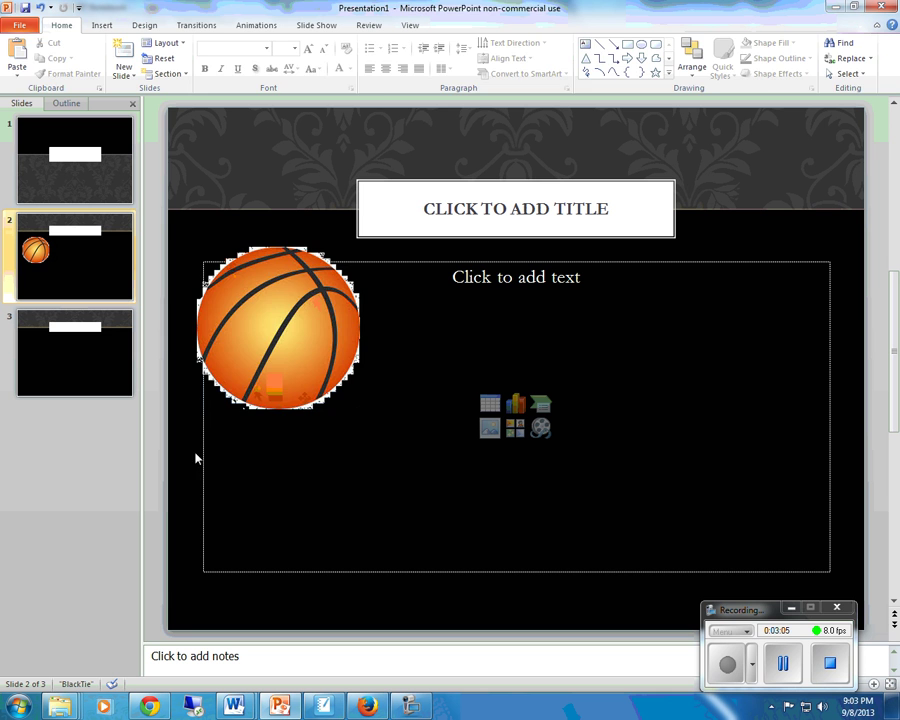
drag(286, 332, 311, 327)
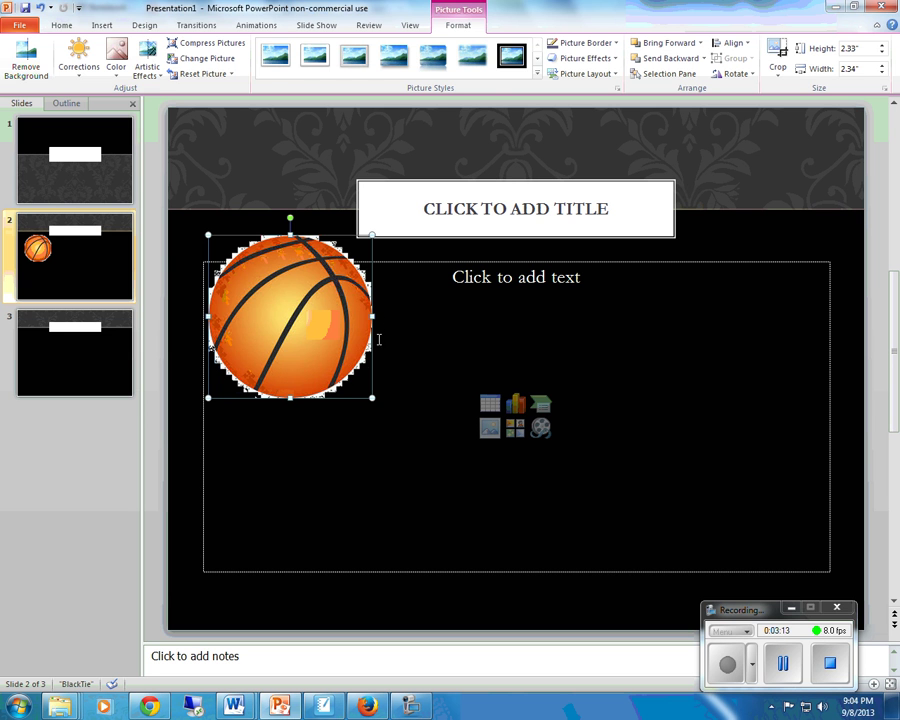
click(179, 428)
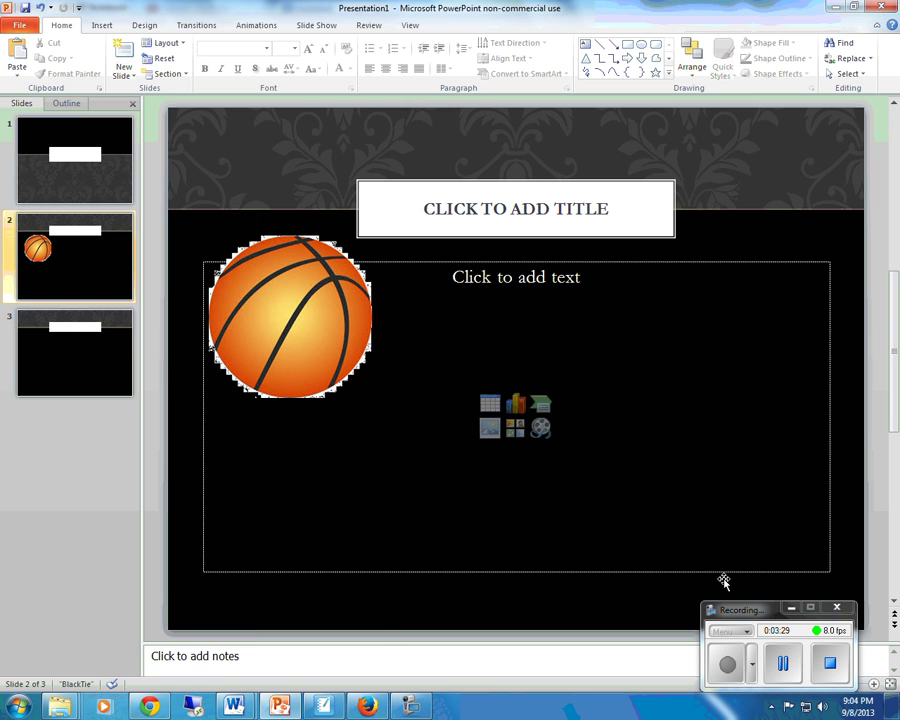
Shrink the basketball and reposition it right of centre, just below the moon
key(alt+Tab)
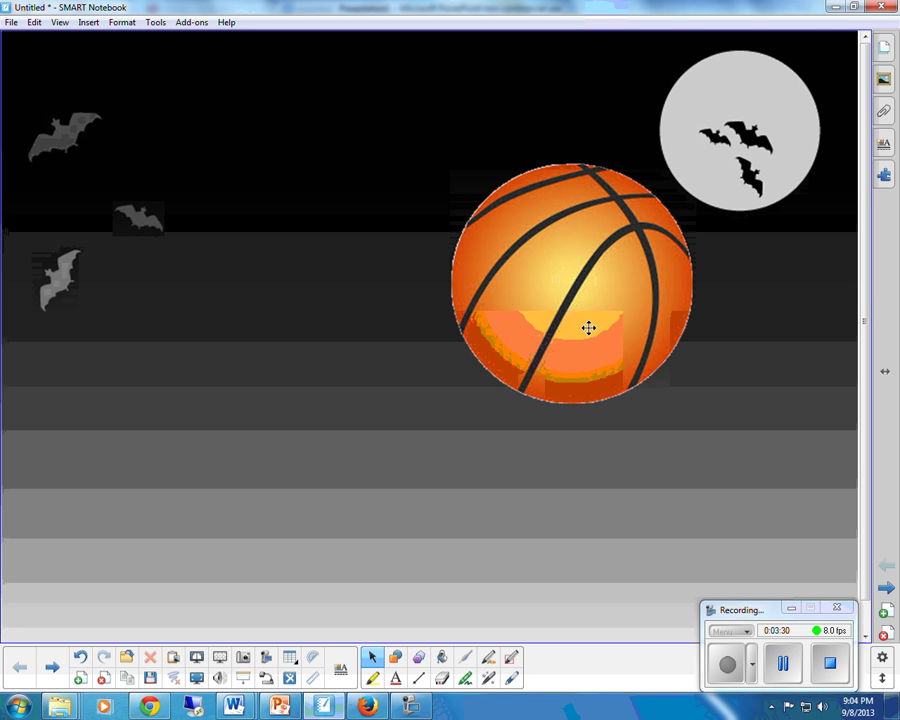
drag(588, 328, 400, 250)
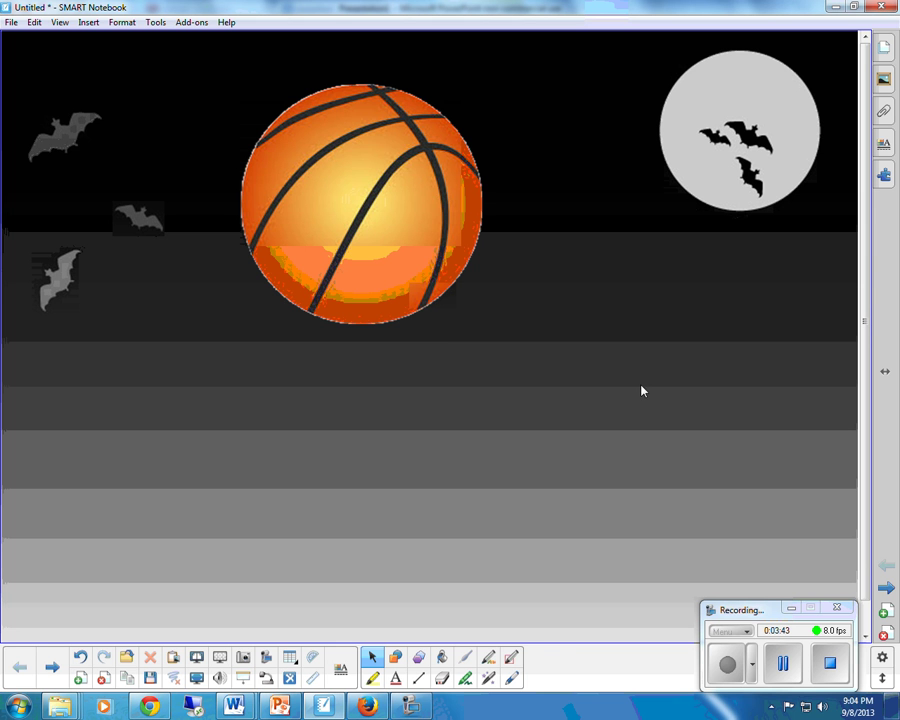
click(382, 235)
drag(486, 327, 590, 328)
drag(634, 368, 665, 364)
click(738, 434)
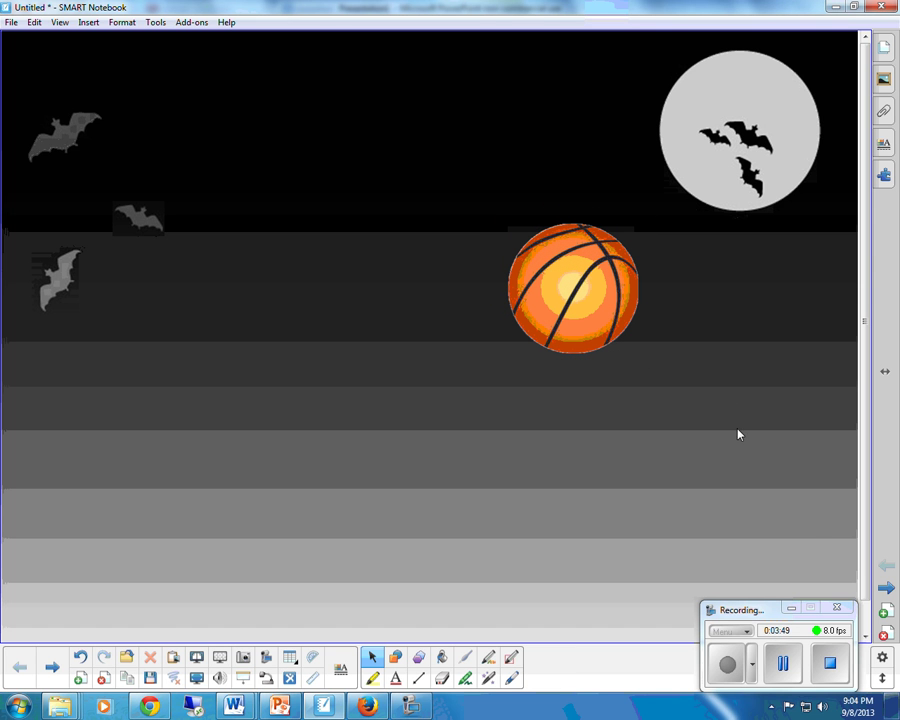